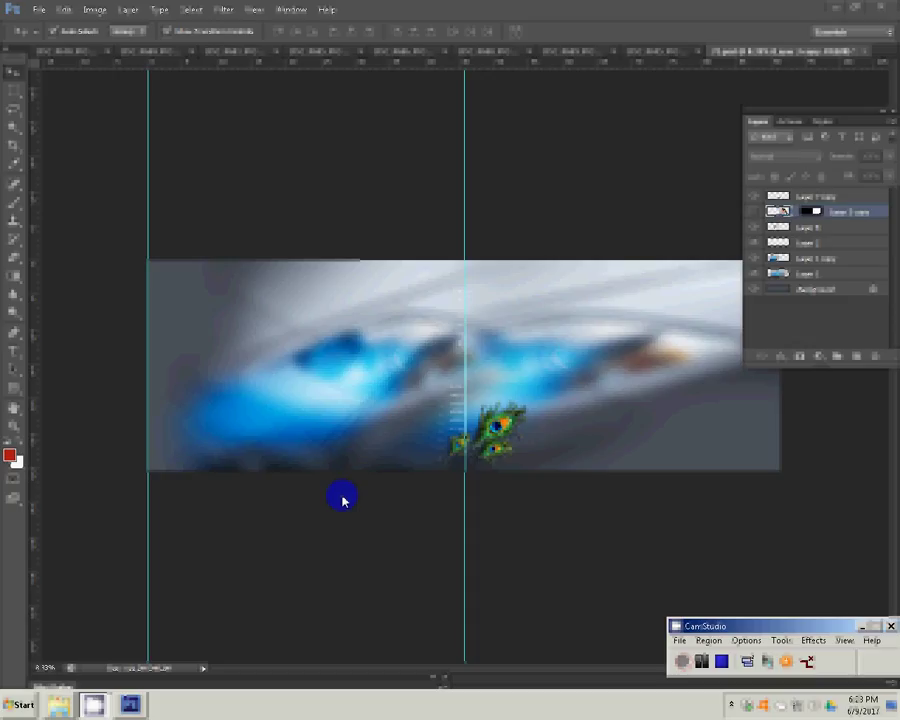
# Play the layout action on the event photo document until it stops at the missing-layer warning.
pyautogui.click(656, 52)
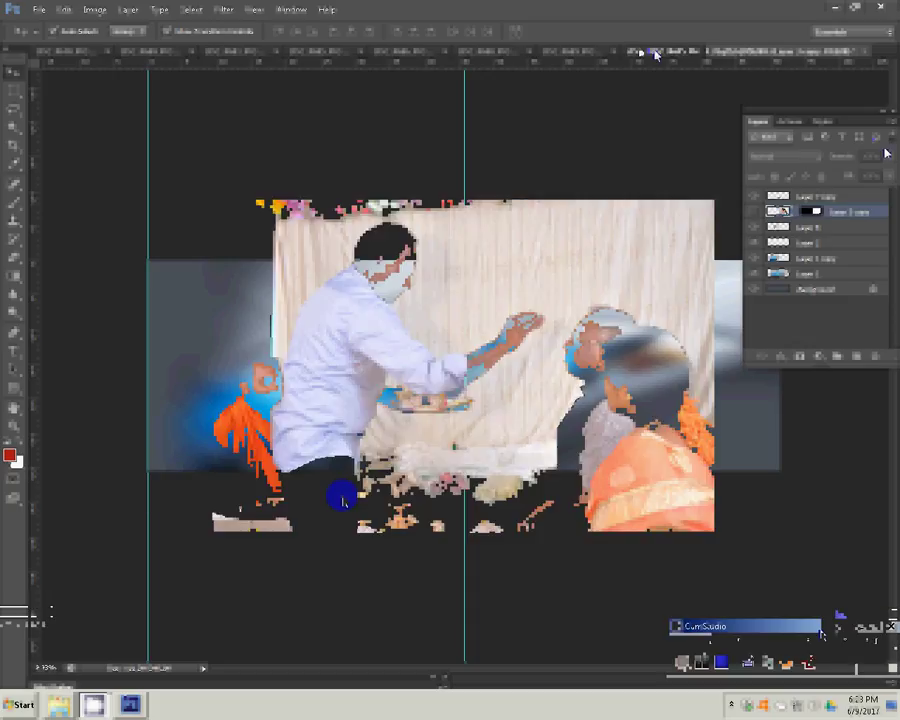
pyautogui.click(796, 123)
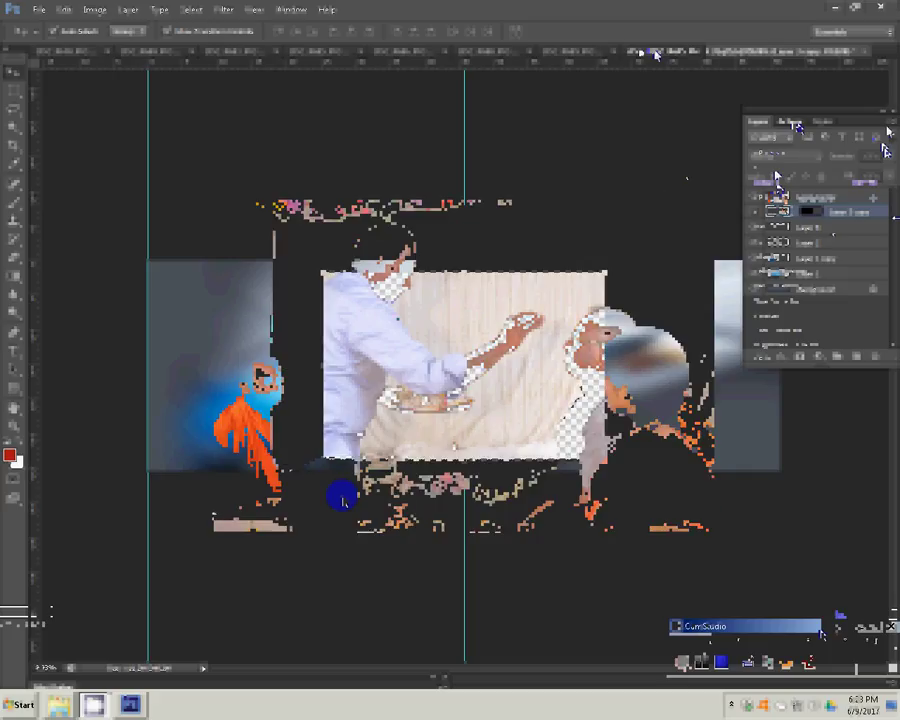
pyautogui.click(391, 316)
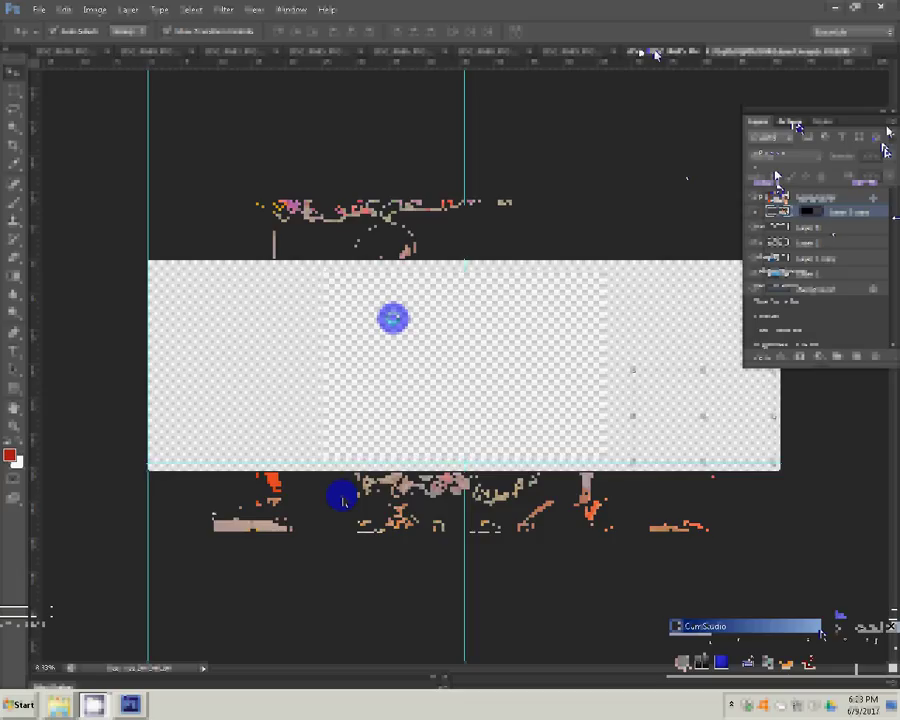
pyautogui.click(400, 302)
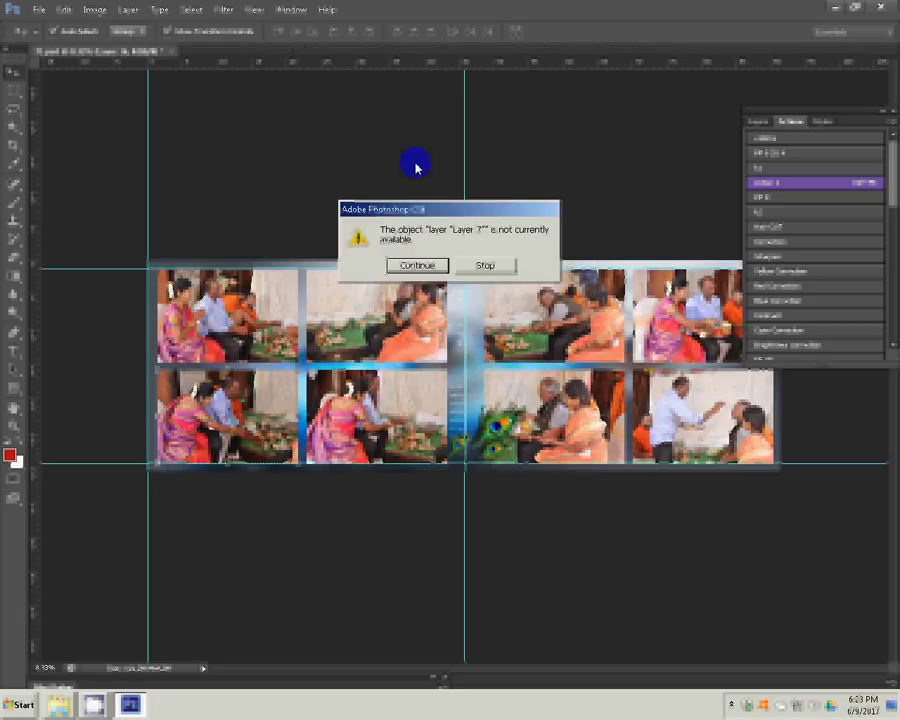
# Stop the action at the Layer 7 warning and apply a free transform to the current layer.
pyautogui.click(490, 266)
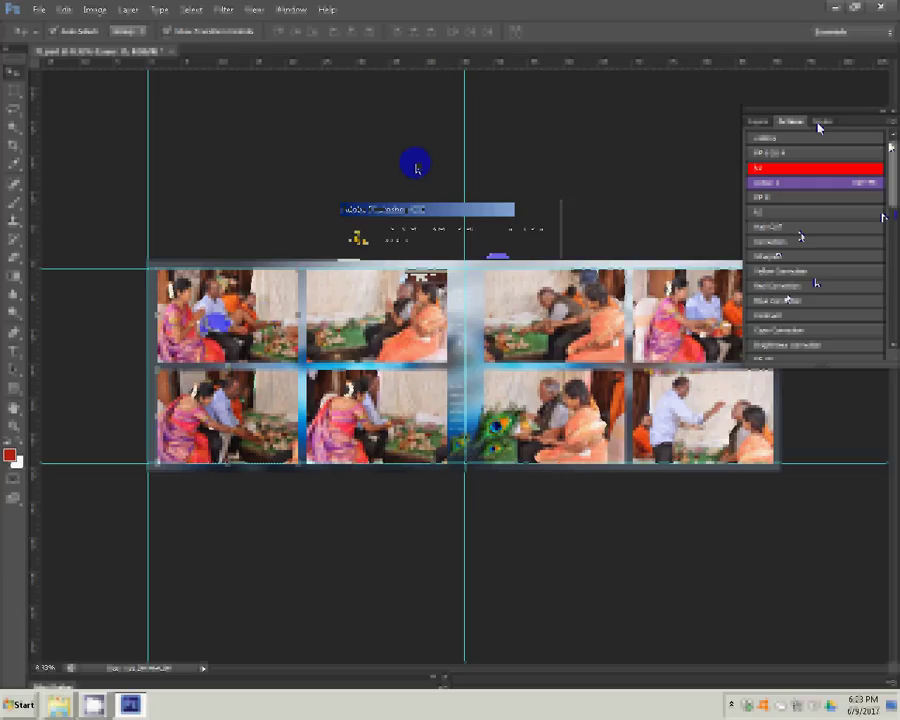
pyautogui.hotkey('ctrl', 't')
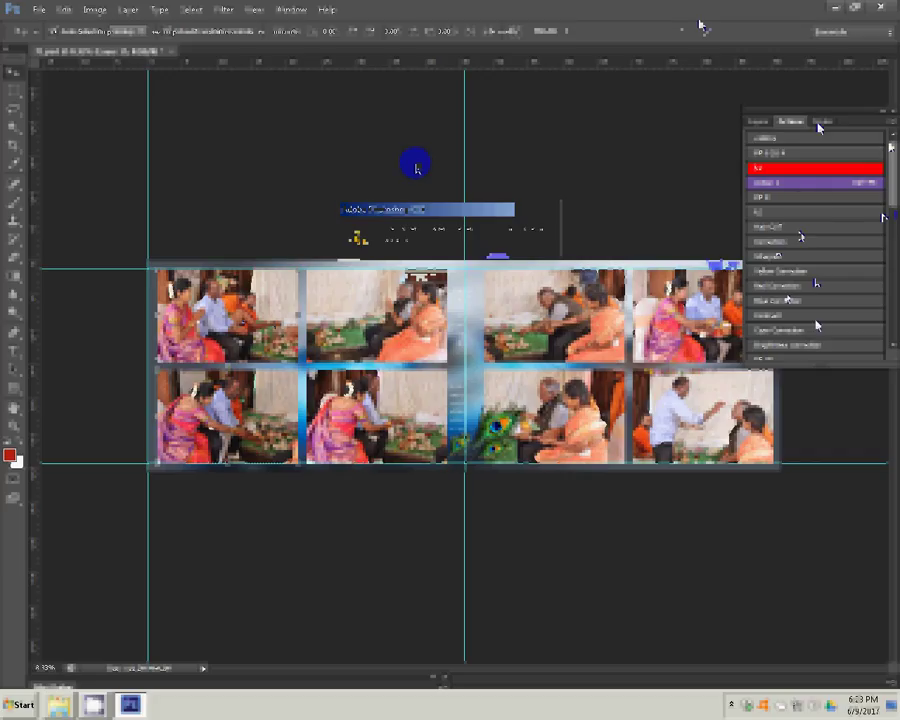
pyautogui.click(806, 209)
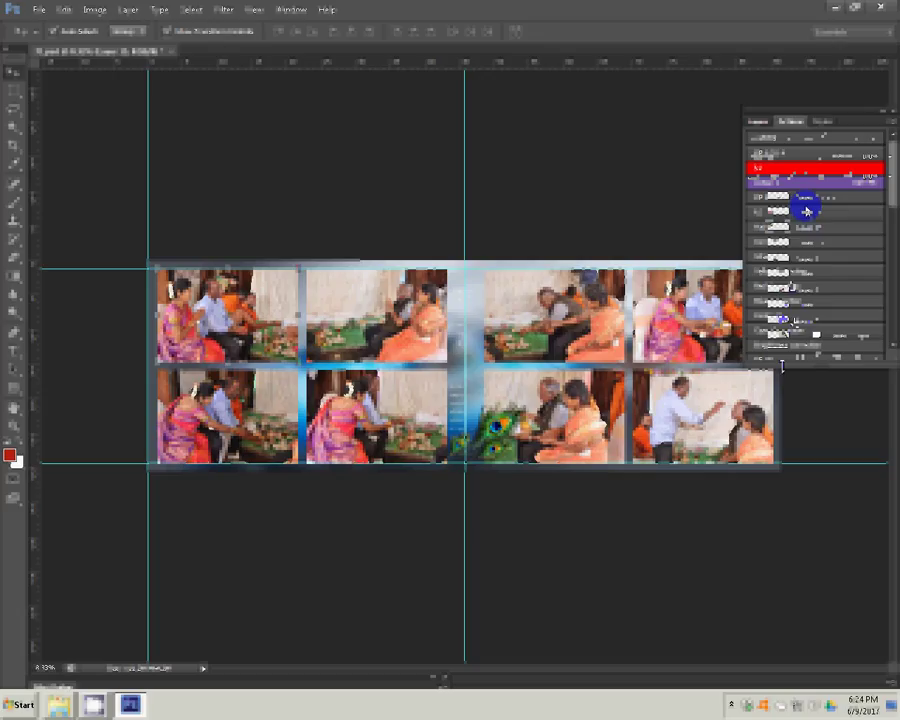
# Add a Stroke layer effect to the photo layer with Gradient as the fill type.
pyautogui.click(782, 362)
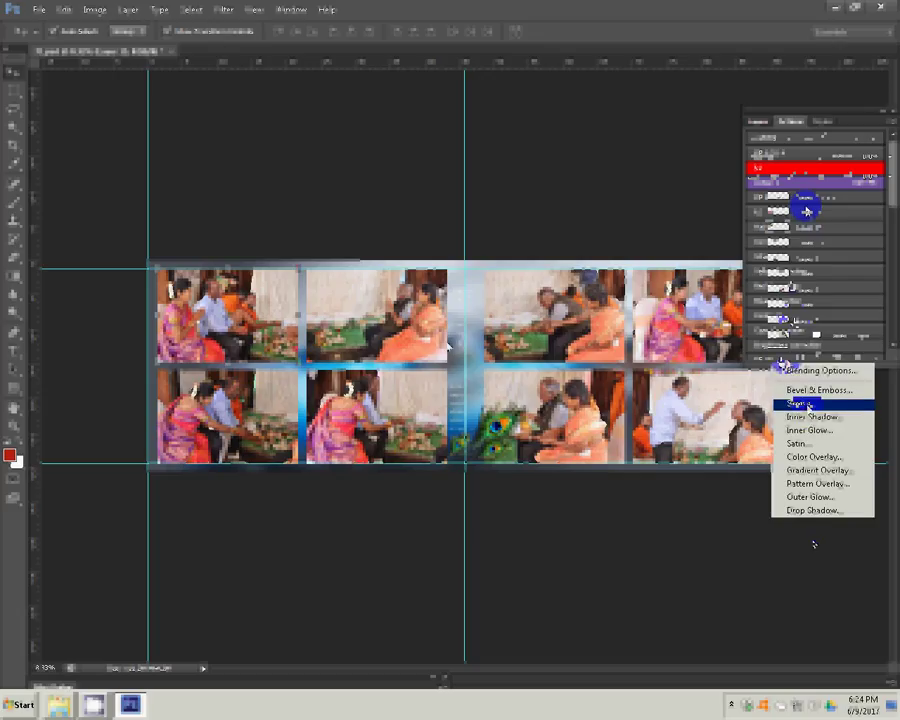
pyautogui.click(808, 405)
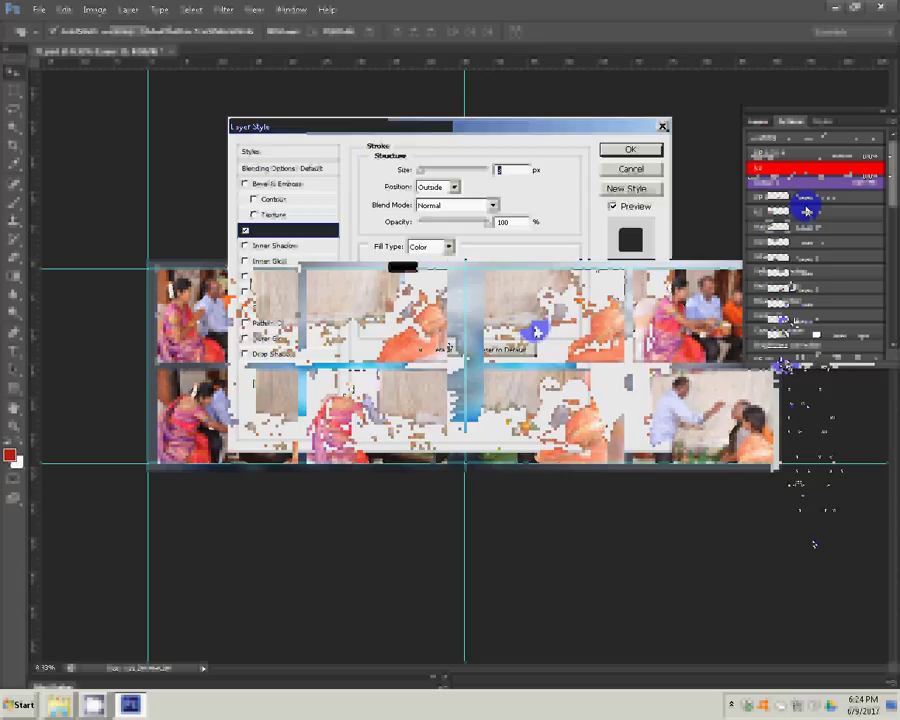
pyautogui.click(432, 246)
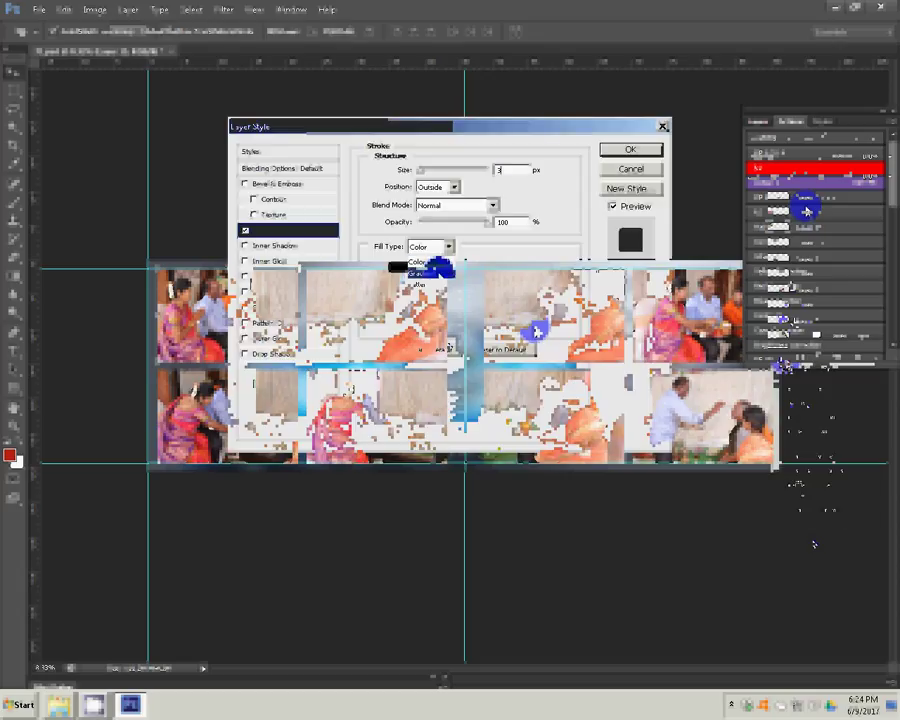
pyautogui.click(437, 271)
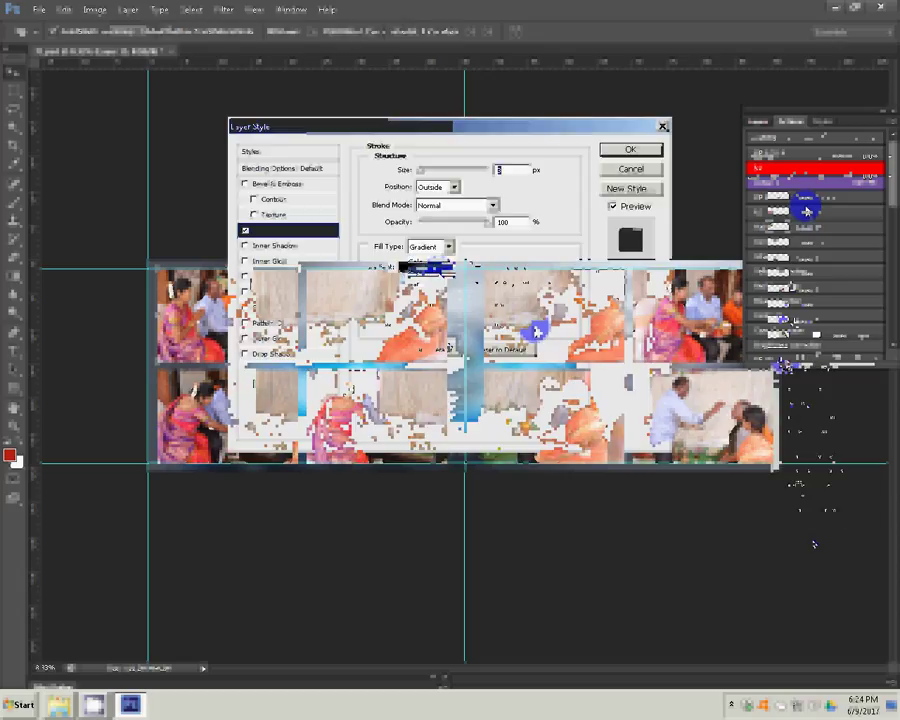
# Choose the blue-to-green gradient for the stroke and set its size to 27 px.
pyautogui.click(450, 270)
pyautogui.click(513, 144)
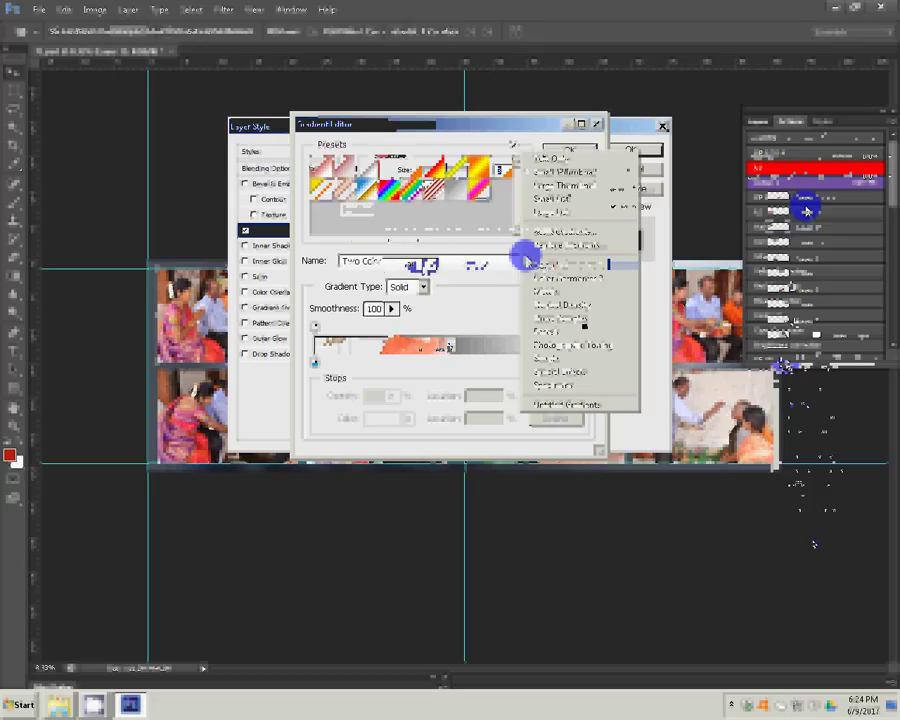
pyautogui.click(527, 259)
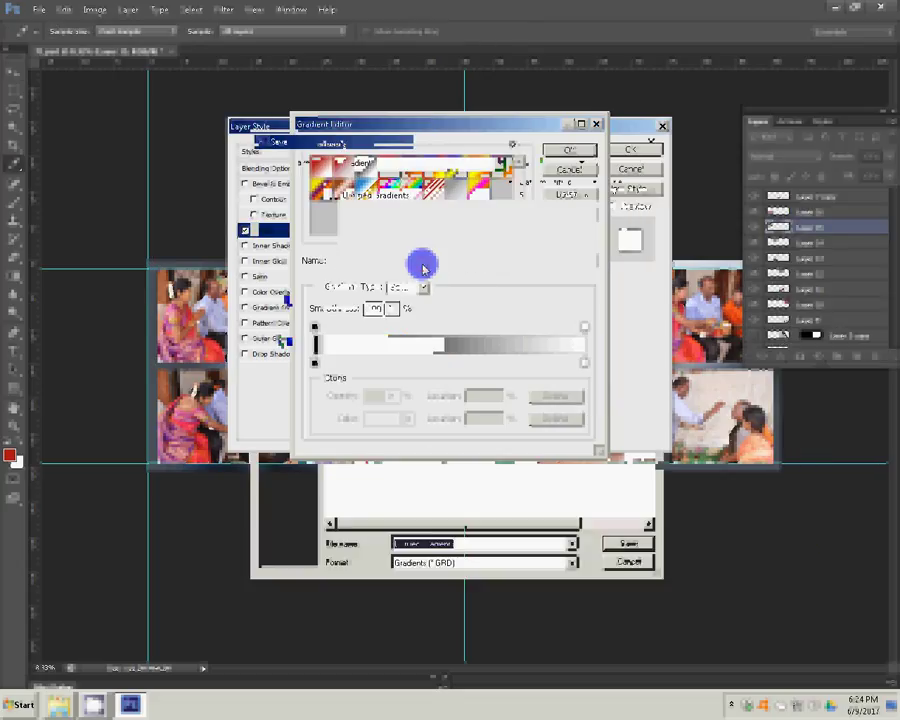
pyautogui.press('Escape')
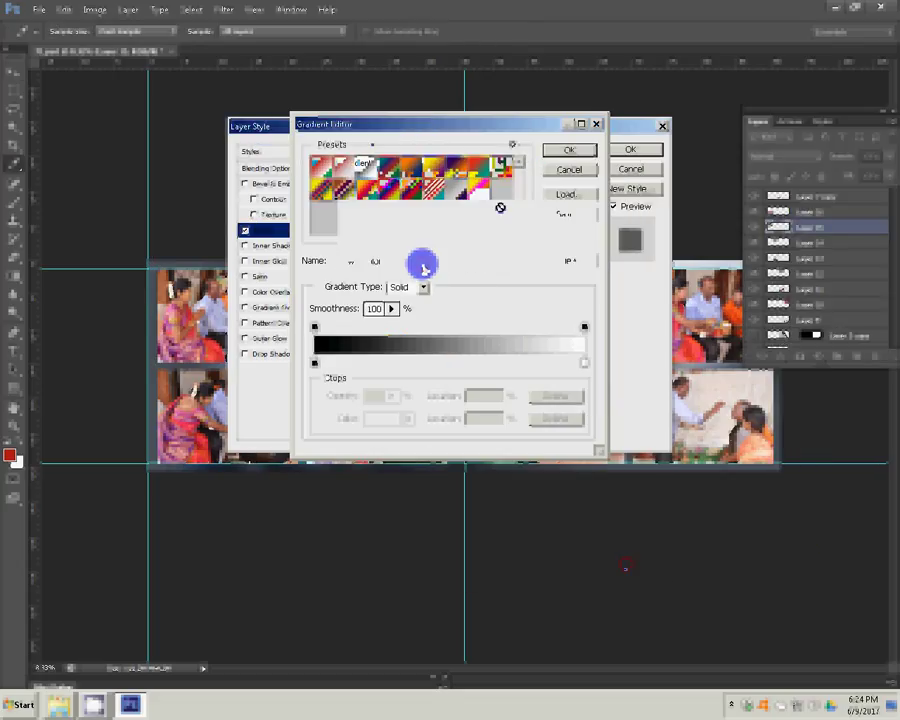
pyautogui.click(584, 151)
pyautogui.write('27')
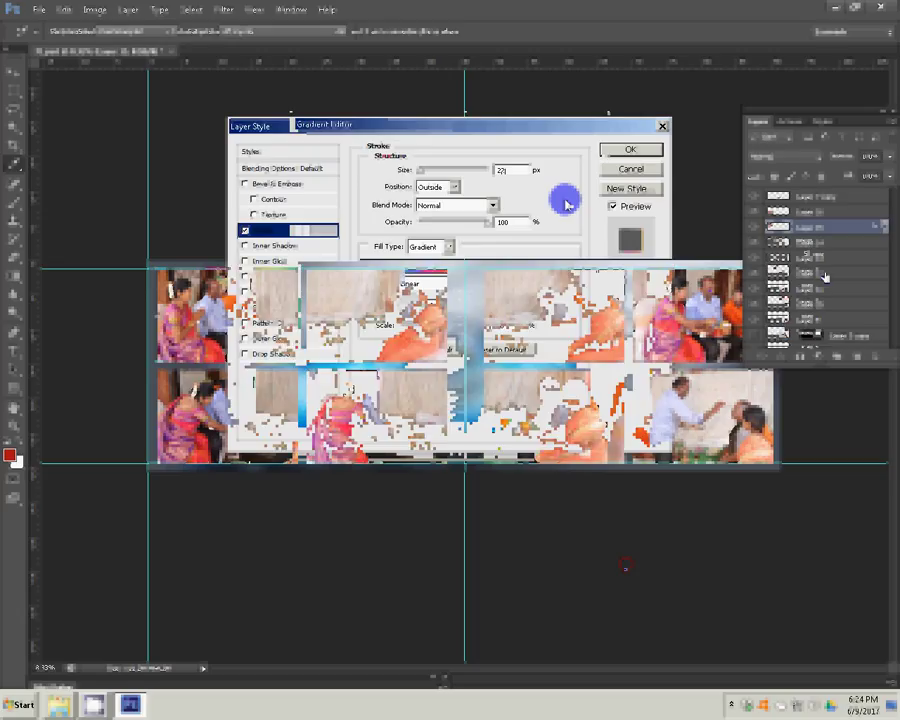
# Copy the stroke layer style and paste it onto three more photo layers, including Layer 10.
pyautogui.rightClick(861, 236)
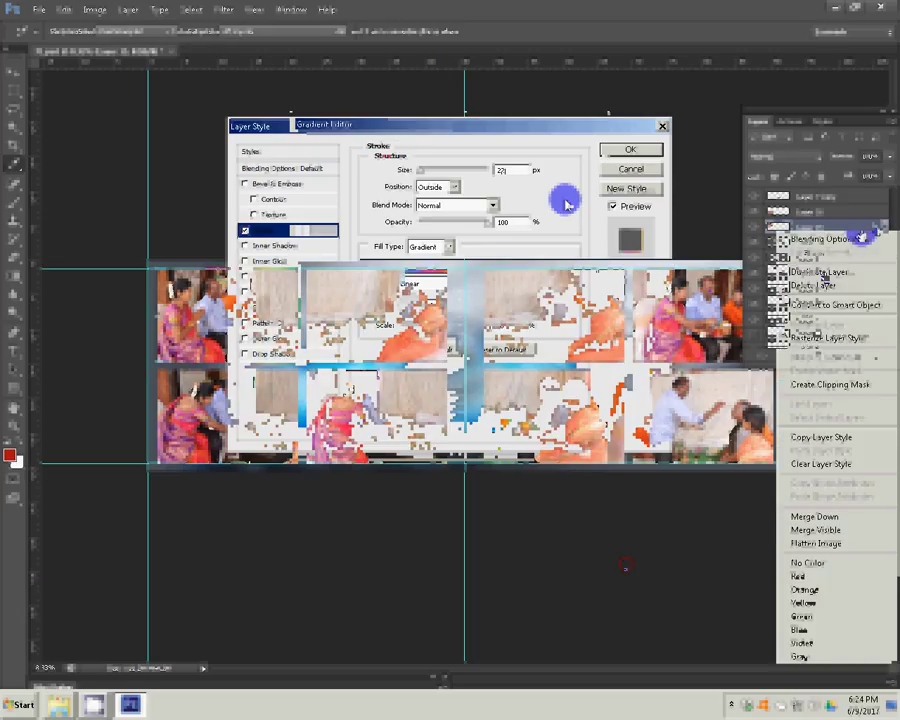
pyautogui.click(812, 437)
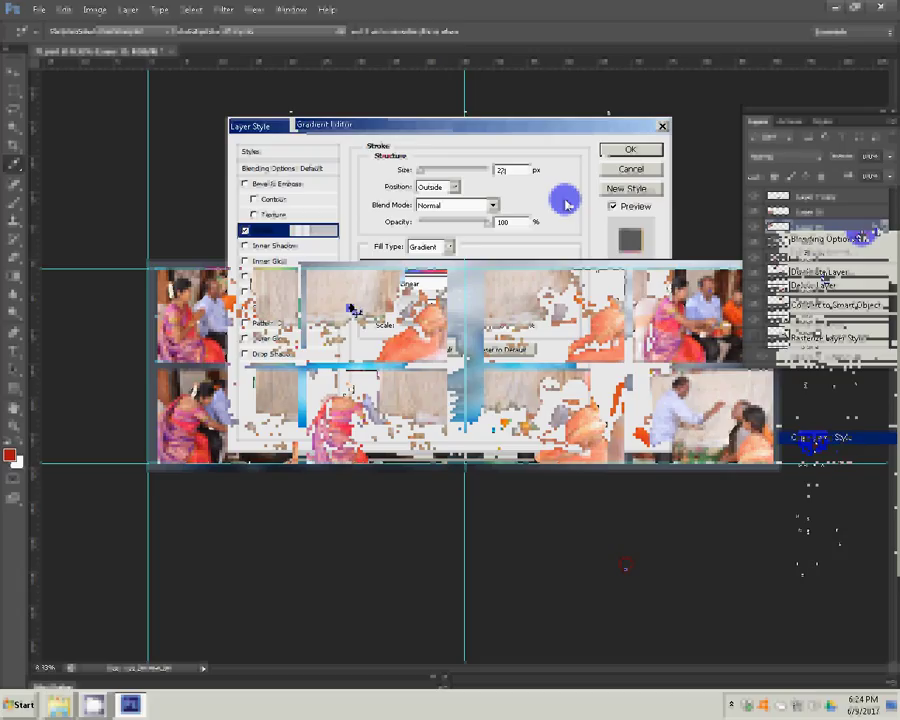
pyautogui.rightClick(866, 258)
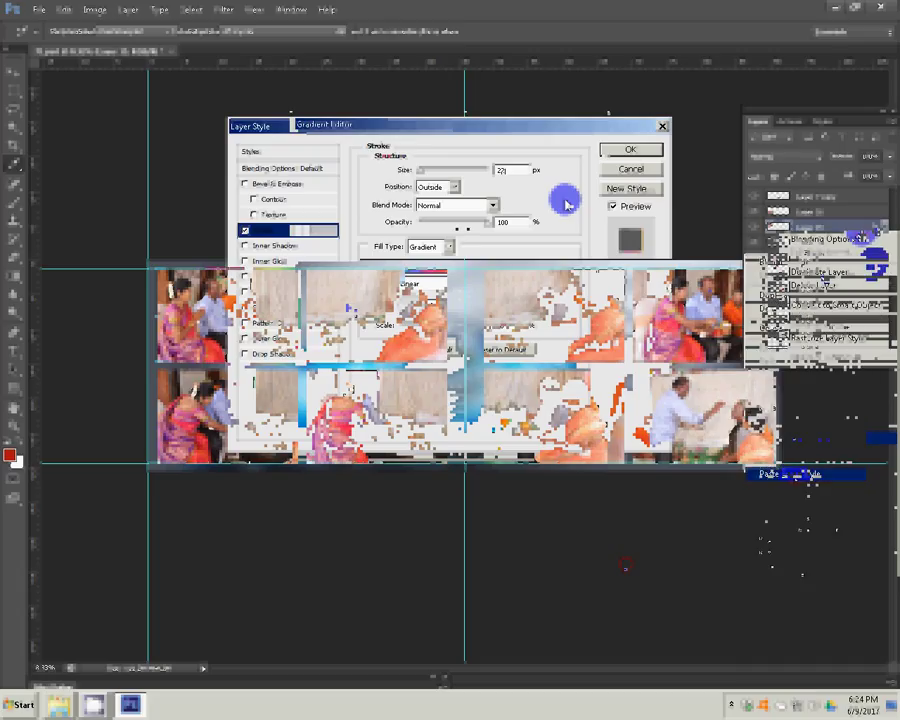
pyautogui.click(790, 474)
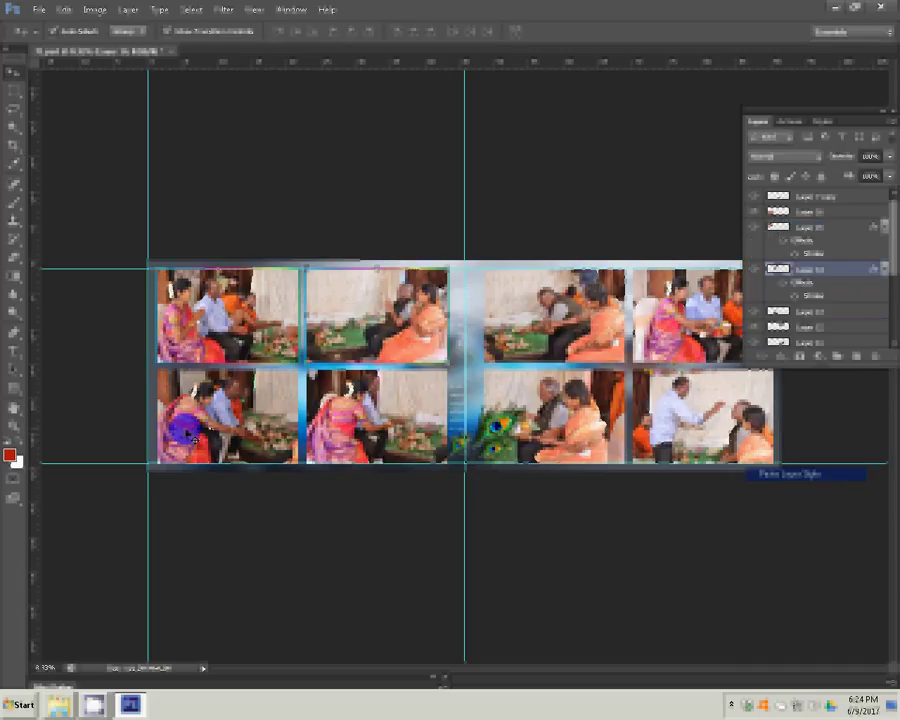
pyautogui.rightClick(858, 214)
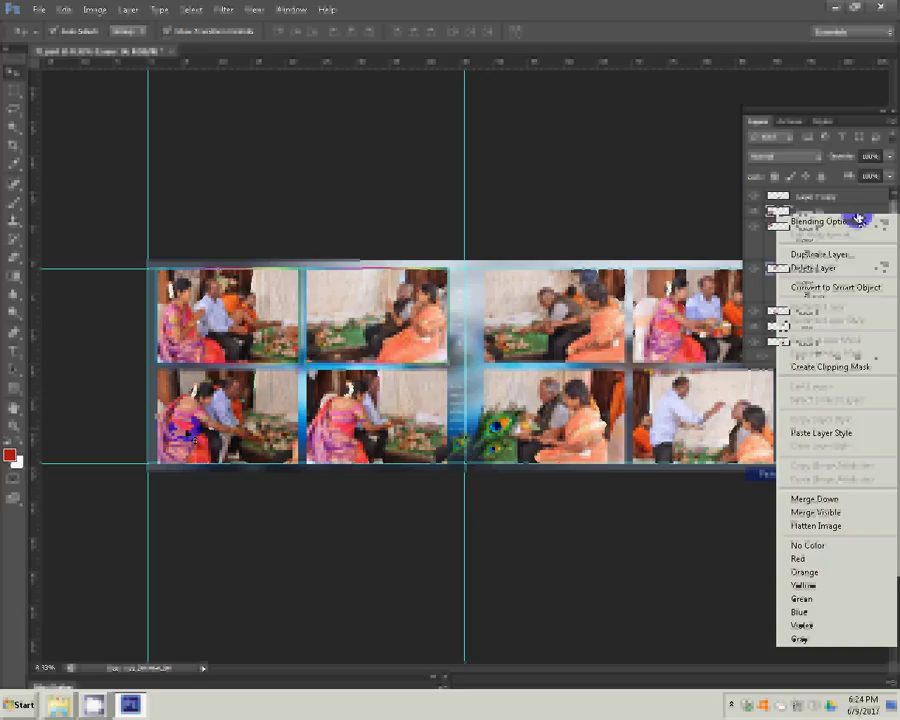
pyautogui.click(832, 434)
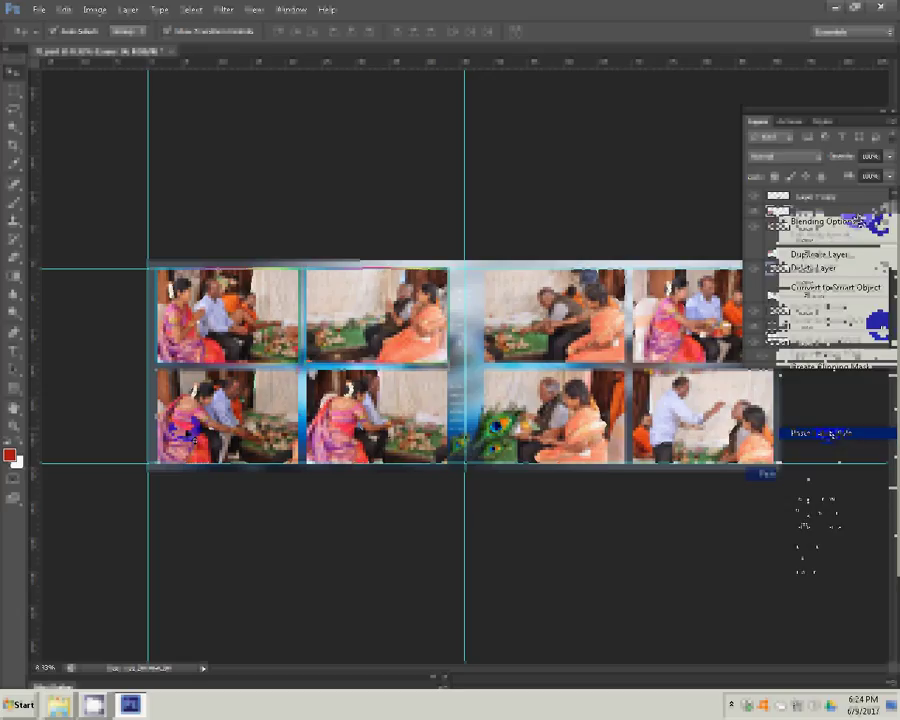
pyautogui.rightClick(750, 290)
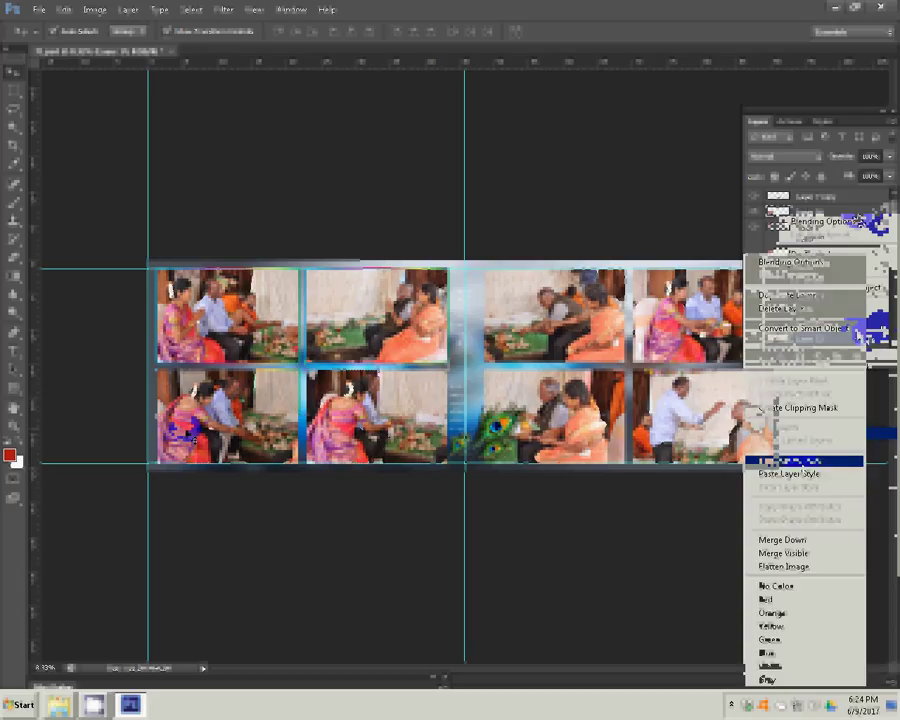
pyautogui.click(800, 472)
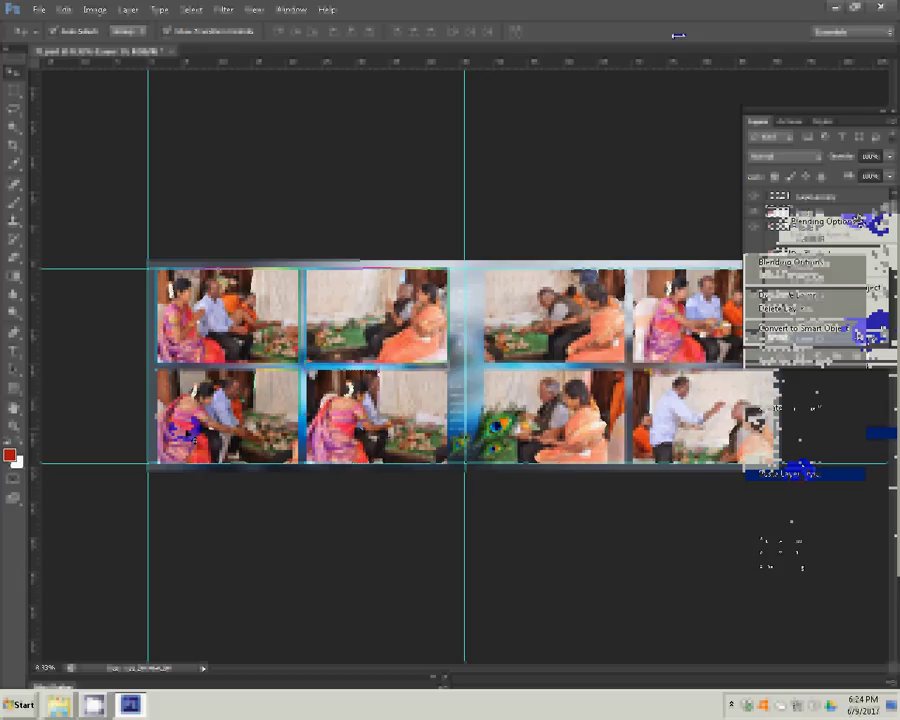
# Paste the gradient stroke style onto the remaining four photo layers.
pyautogui.rightClick(800, 466)
pyautogui.click(802, 470)
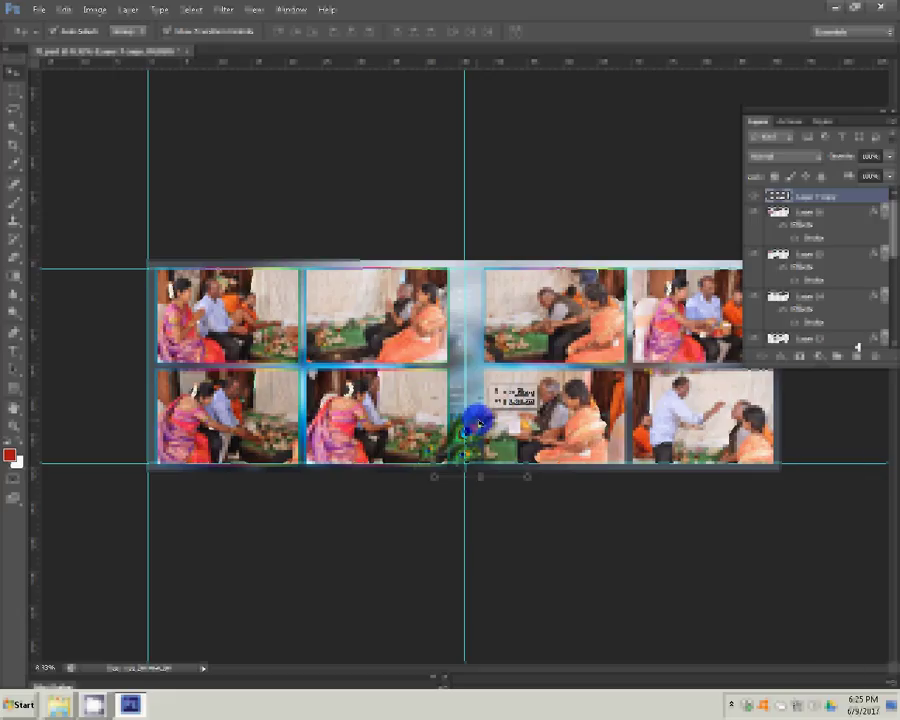
pyautogui.rightClick(857, 347)
pyautogui.click(800, 474)
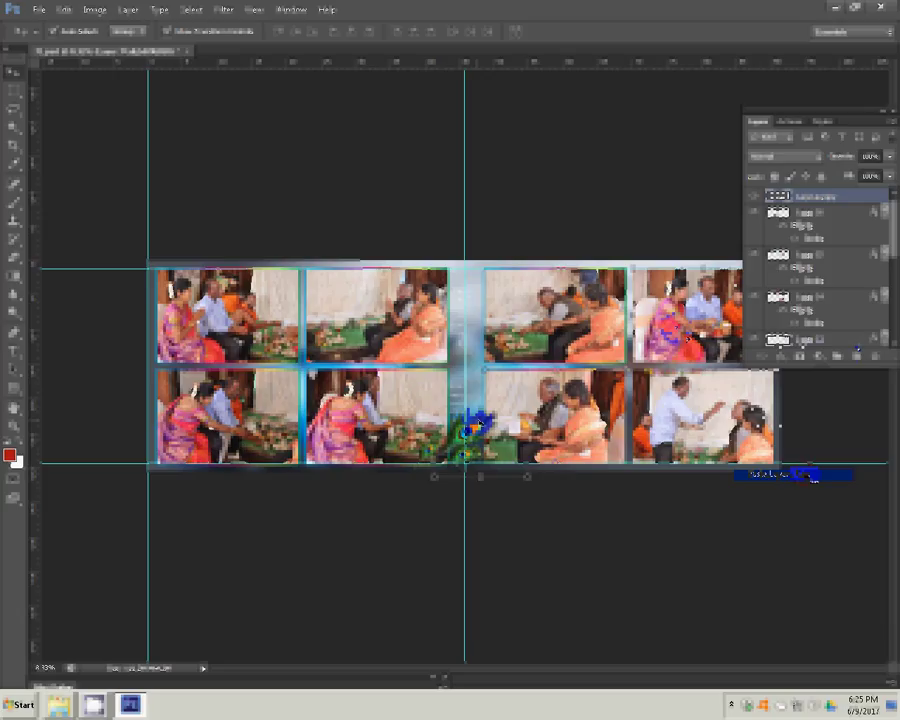
pyautogui.rightClick(840, 340)
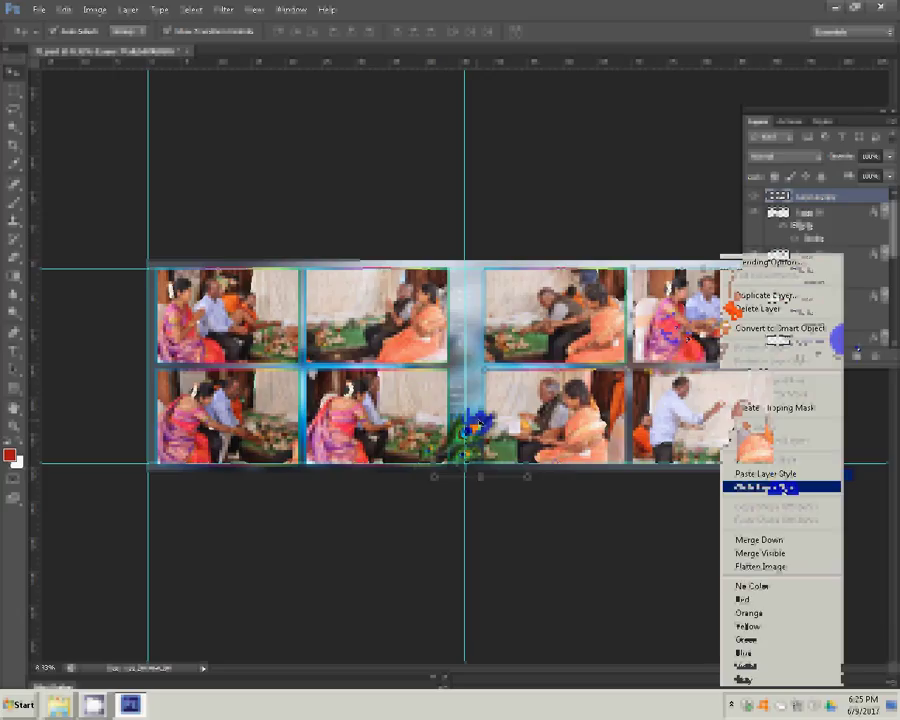
pyautogui.click(778, 476)
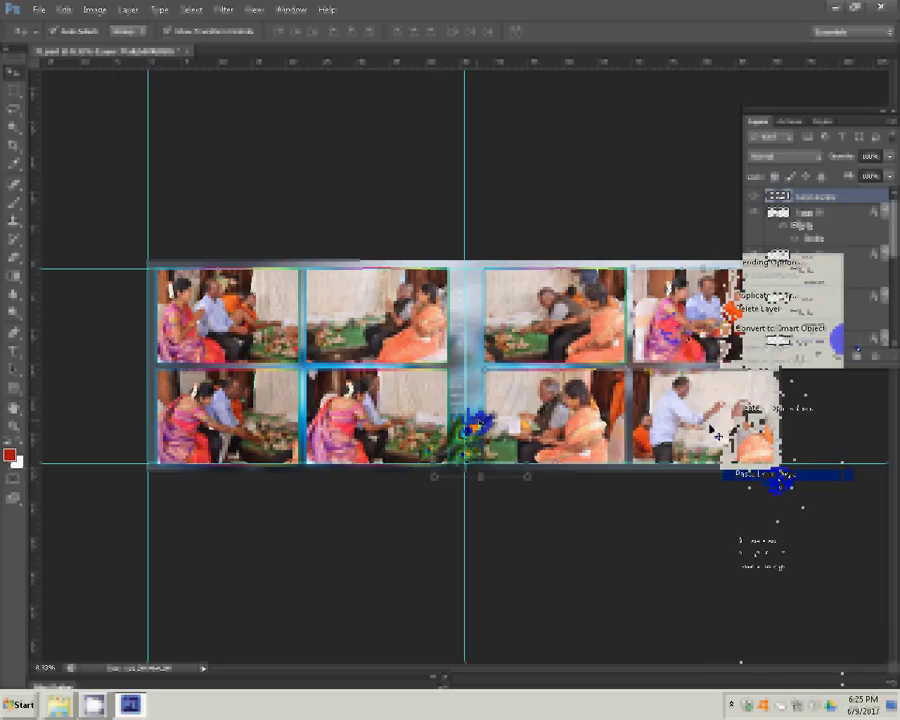
pyautogui.rightClick(857, 343)
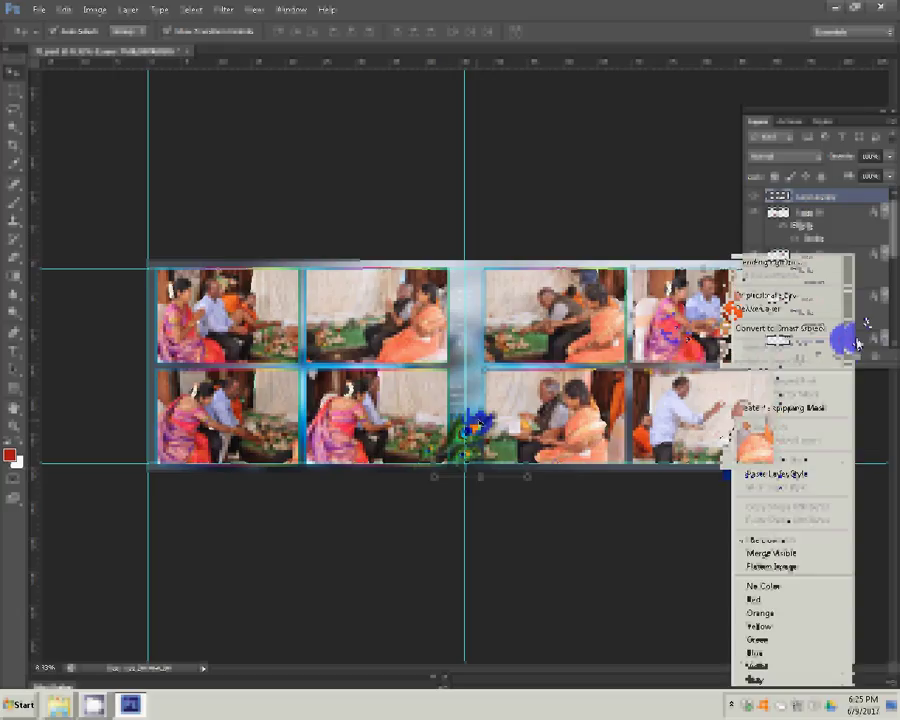
pyautogui.click(775, 474)
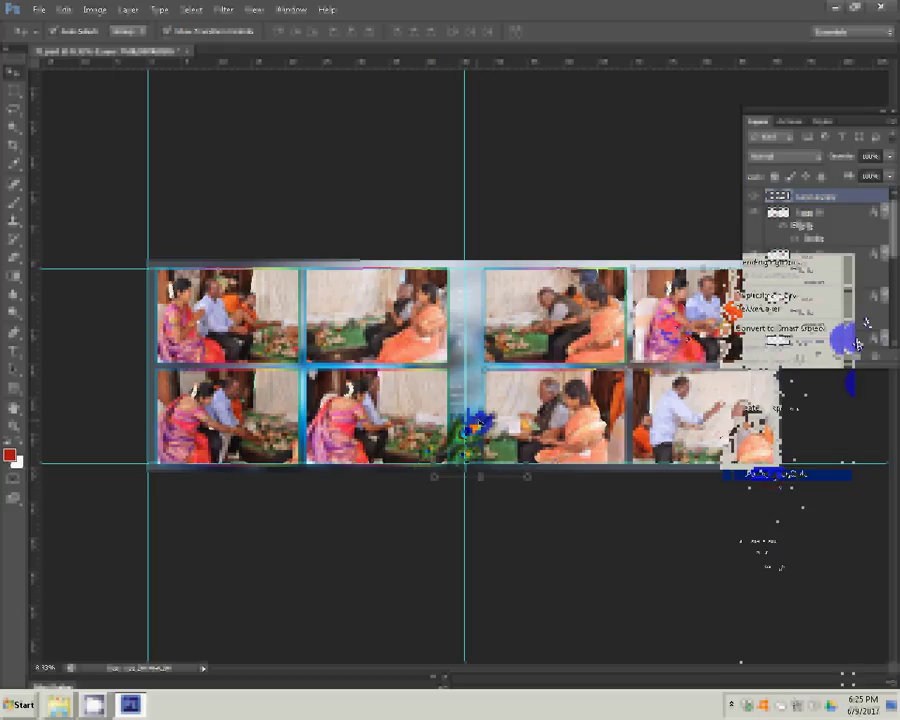
pyautogui.click(557, 279)
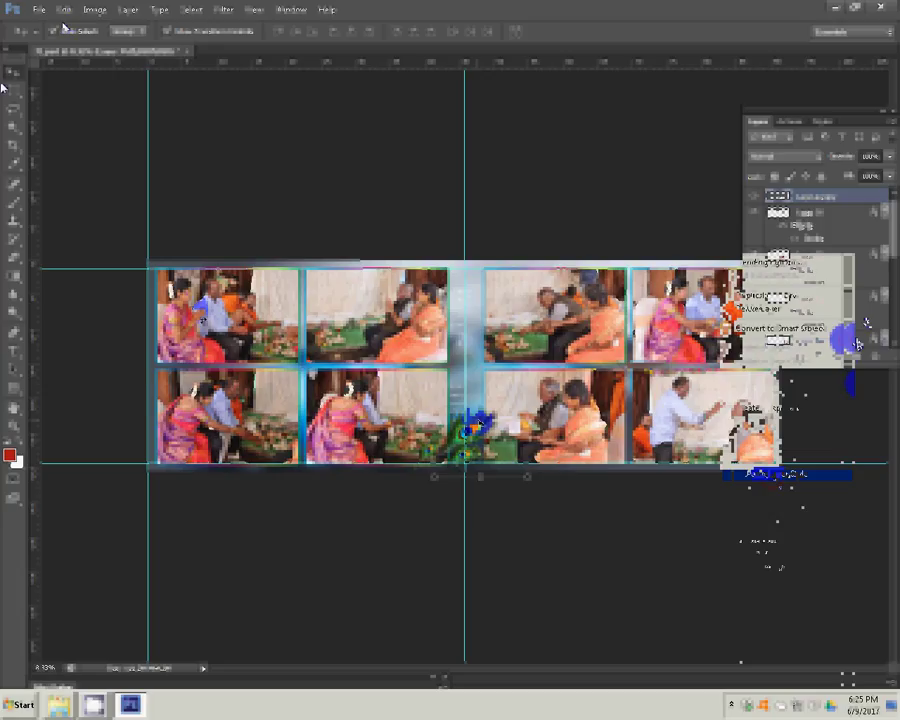
pyautogui.click(37, 12)
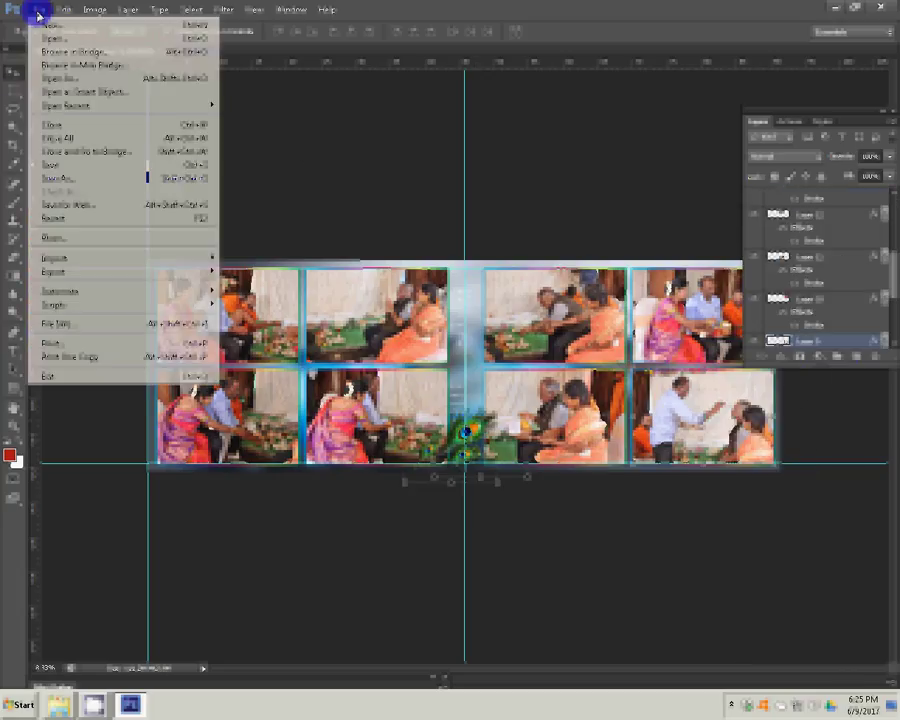
# Save the spread as PSD file 08 in the N K folder, accepting Maximize Compatibility.
pyautogui.hotkey('ctrl', 'shift', 's')
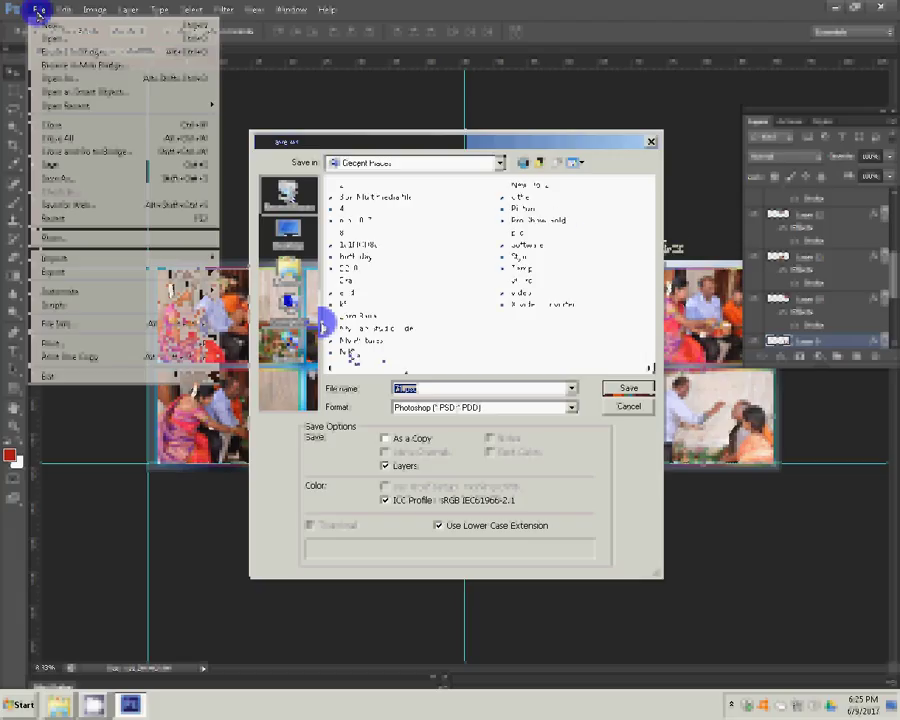
pyautogui.doubleClick(345, 364)
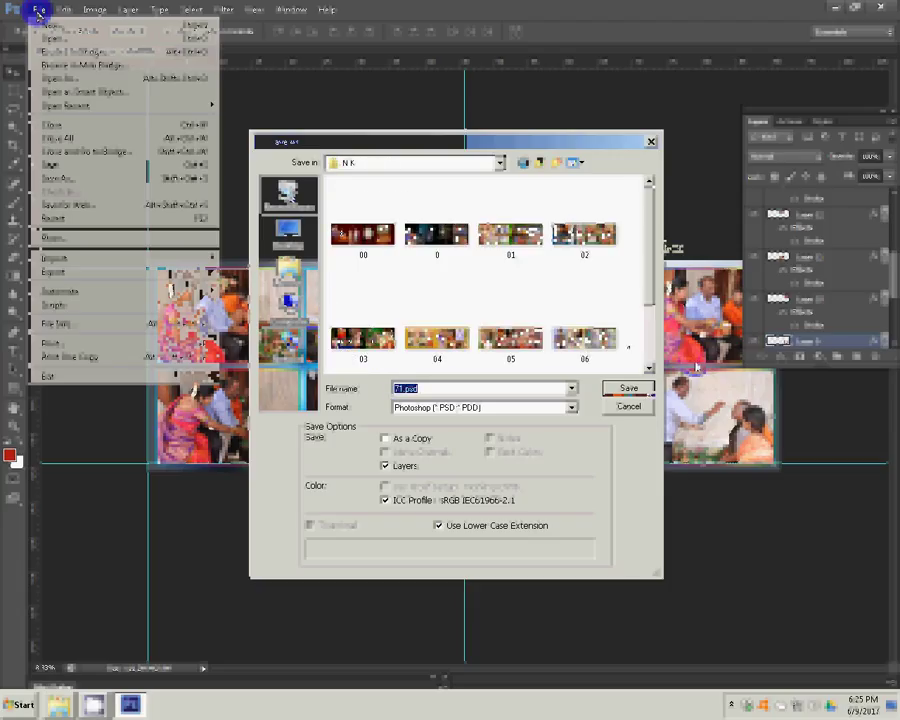
pyautogui.scroll(-5, 649, 295)
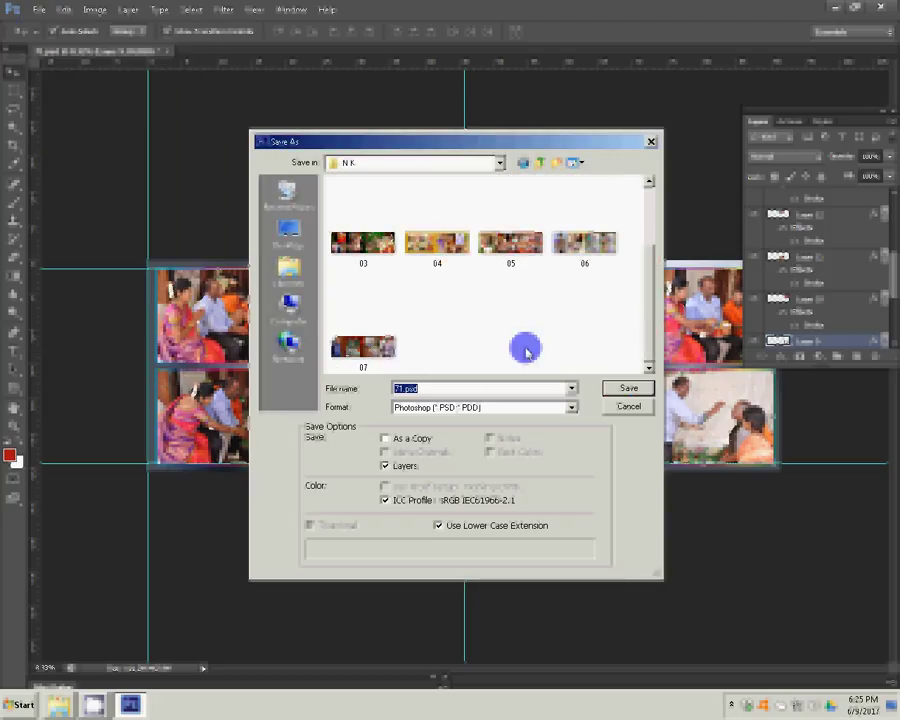
pyautogui.write('08')
pyautogui.press('Return')
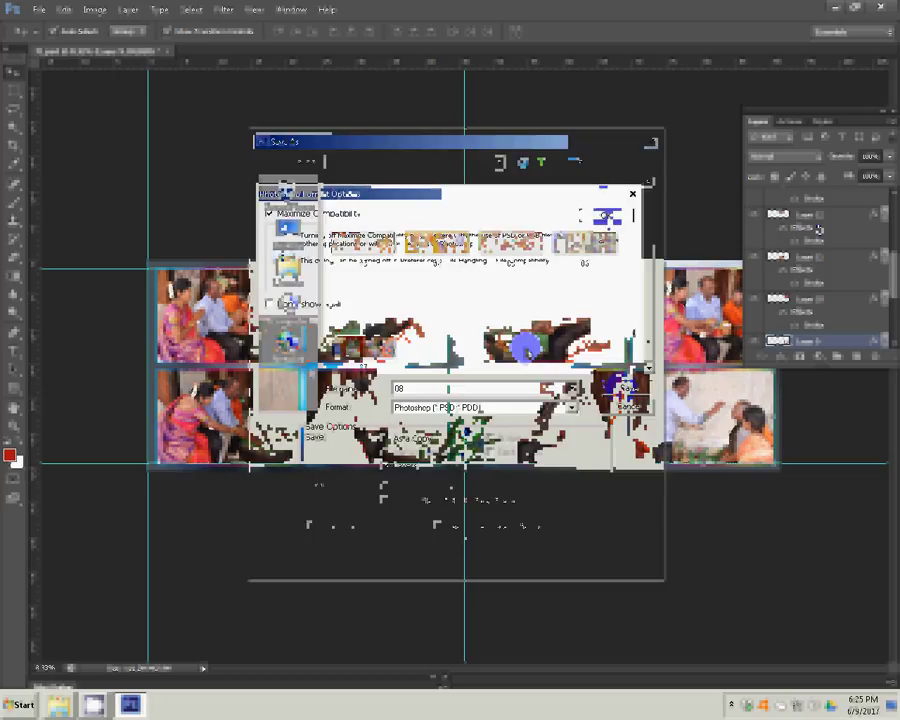
pyautogui.click(611, 217)
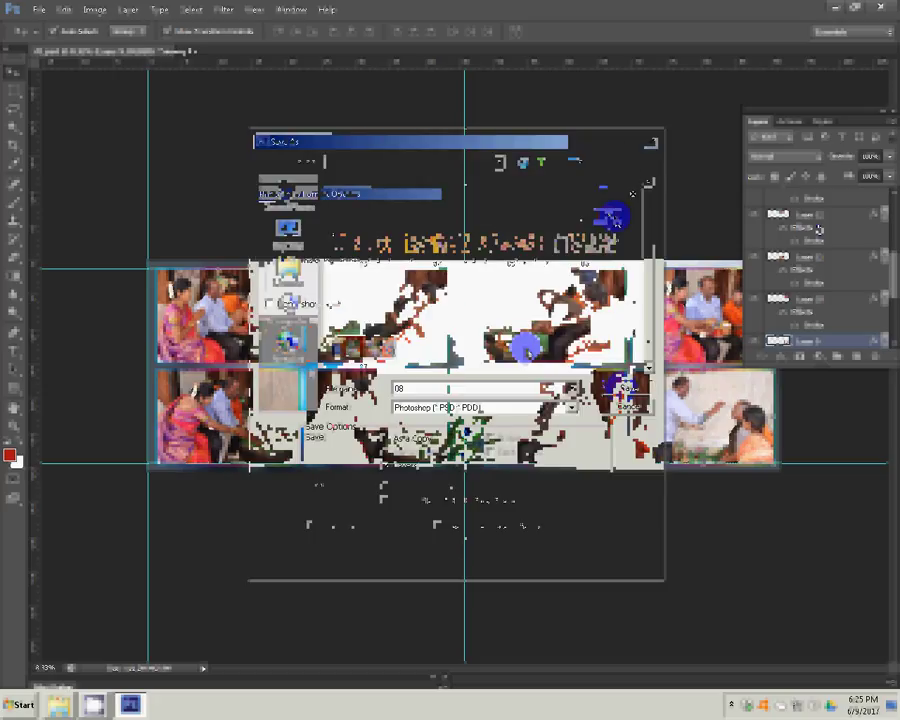